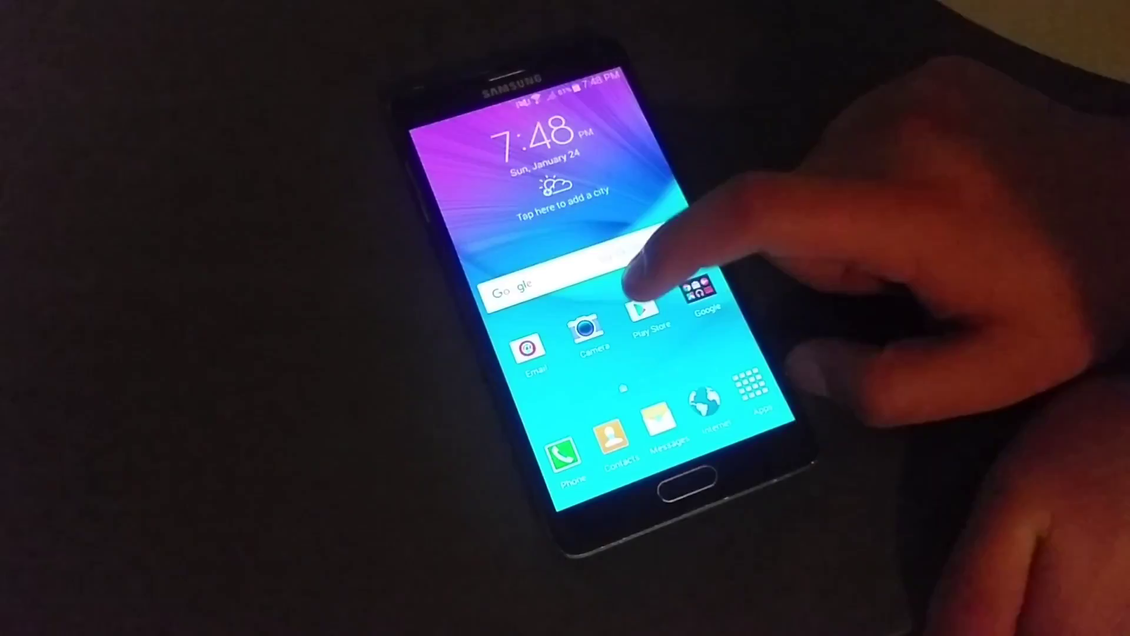
Search the Play Store for 'mac changer' and open the installed Wifi Mac Changer page.
left_click(641, 309)
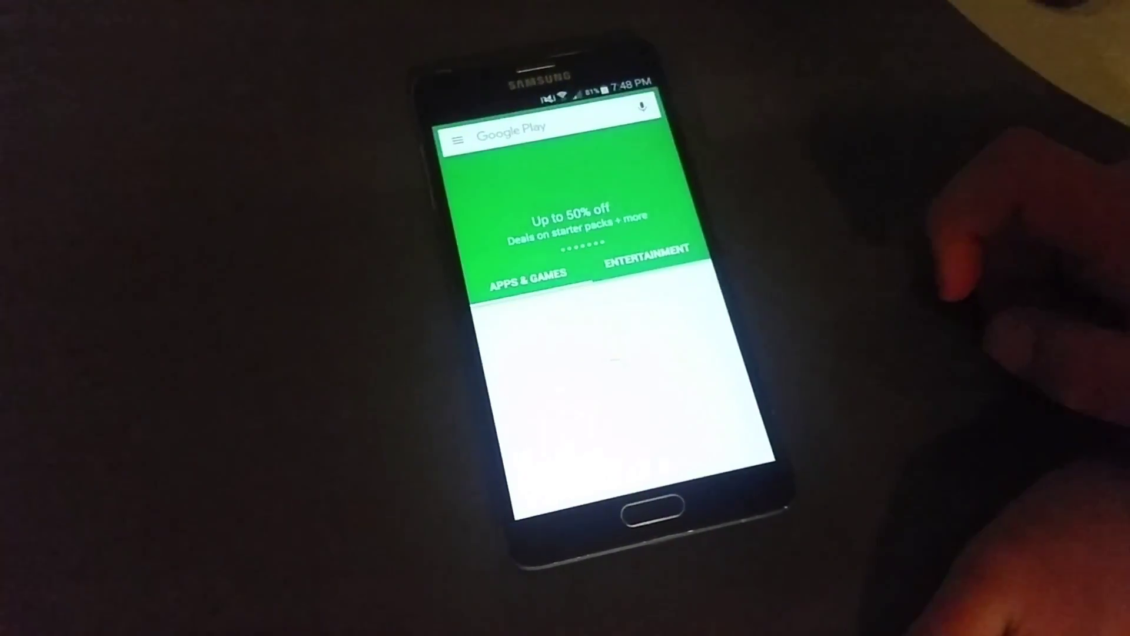
left_click(512, 129)
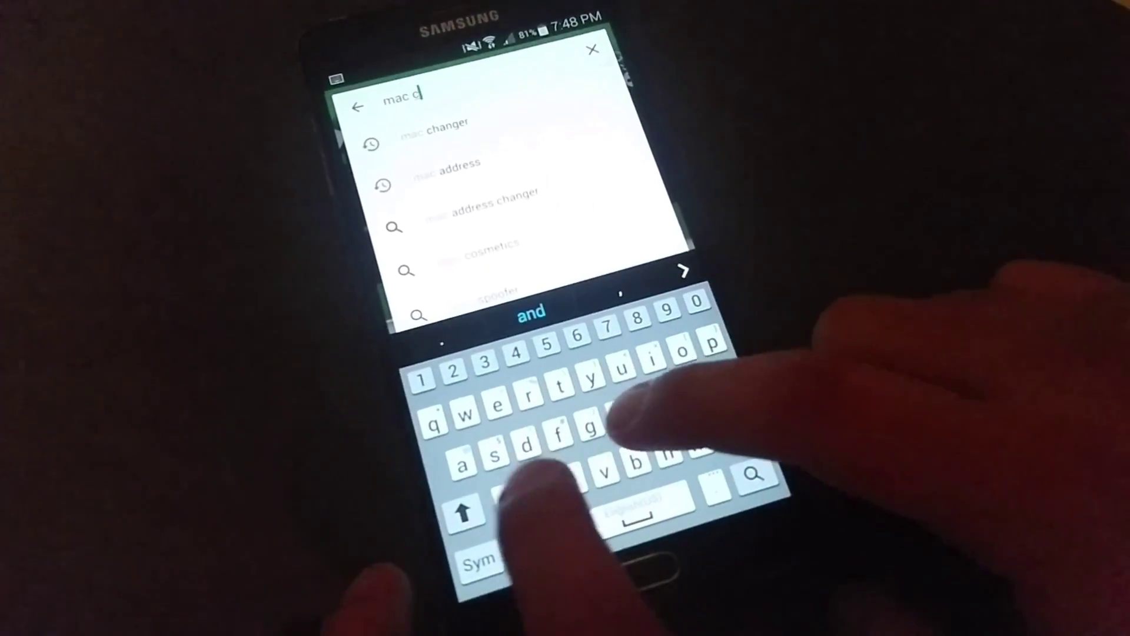
type("chang")
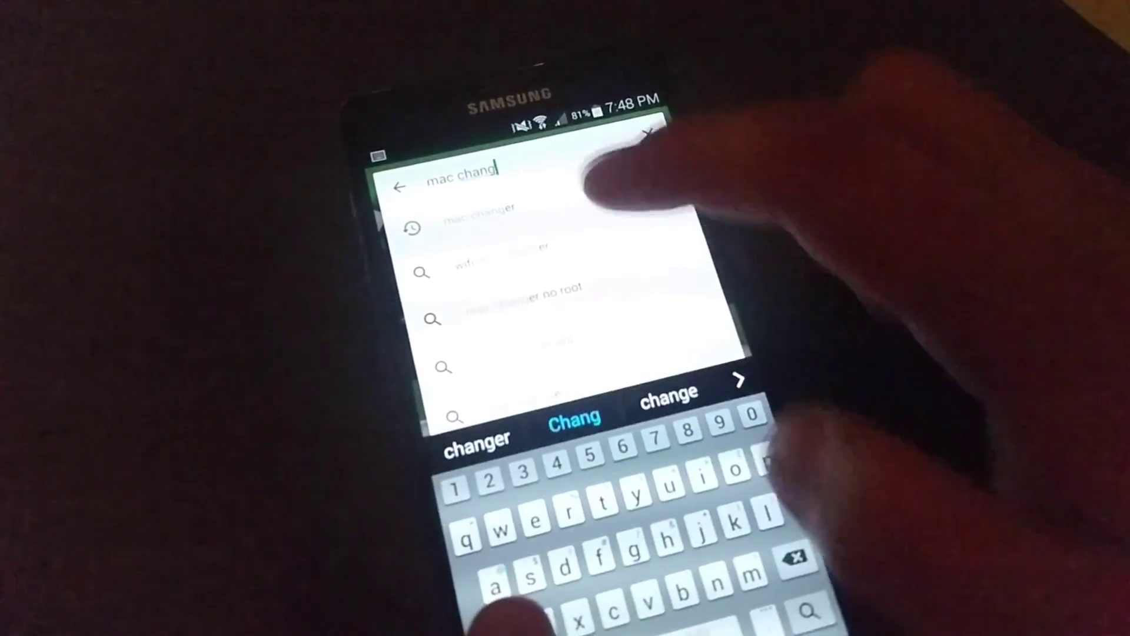
left_click(472, 183)
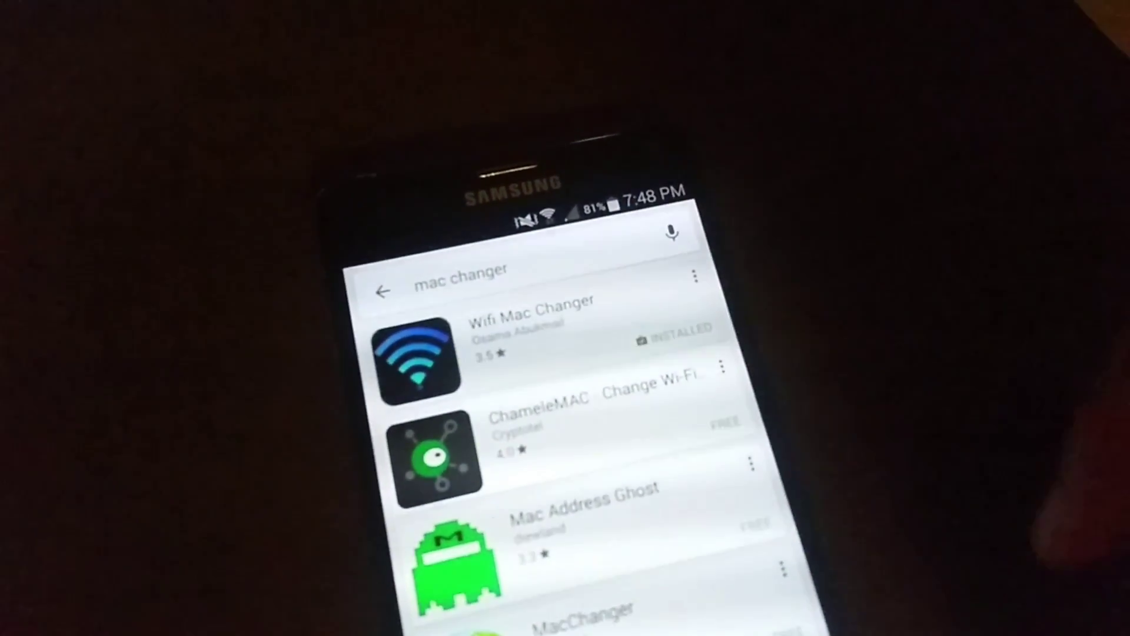
left_click(538, 313)
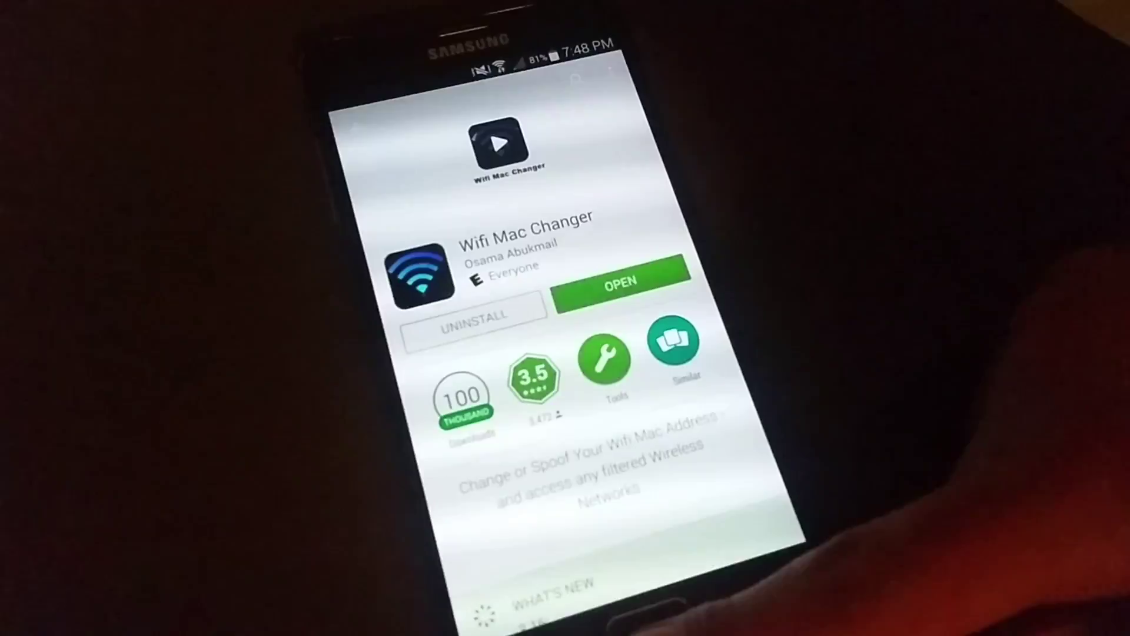
Forget the Lumina Resident 1 Wi-Fi network via quick settings, then return to the home screen.
key("Home")
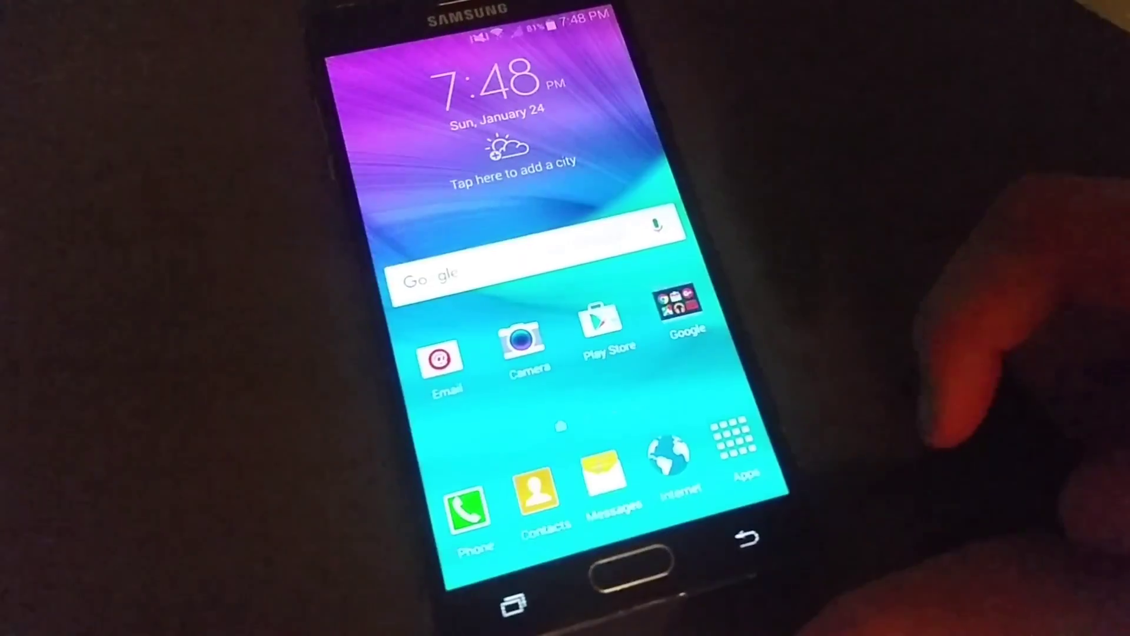
left_click_drag(529, 40, 566, 309)
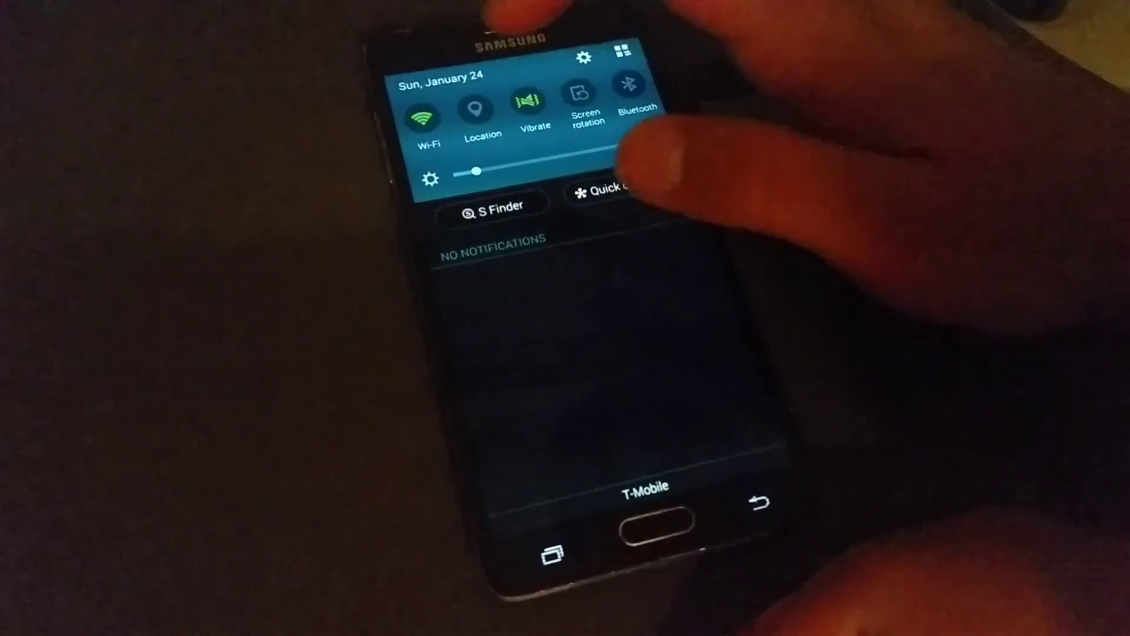
left_click(427, 123)
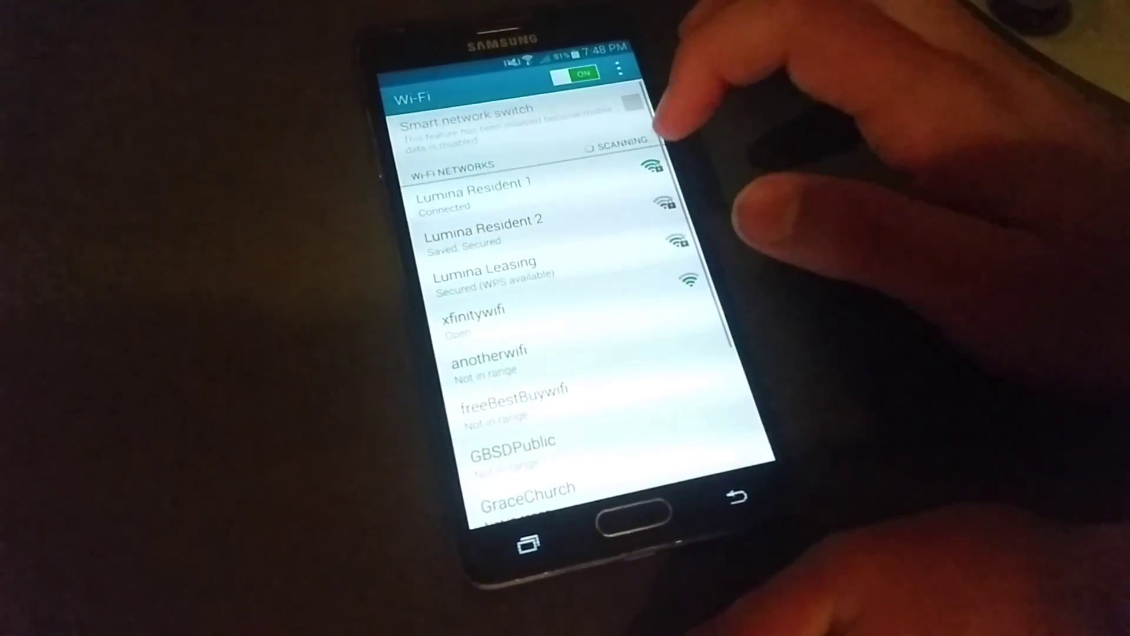
left_click(530, 159)
left_click(619, 388)
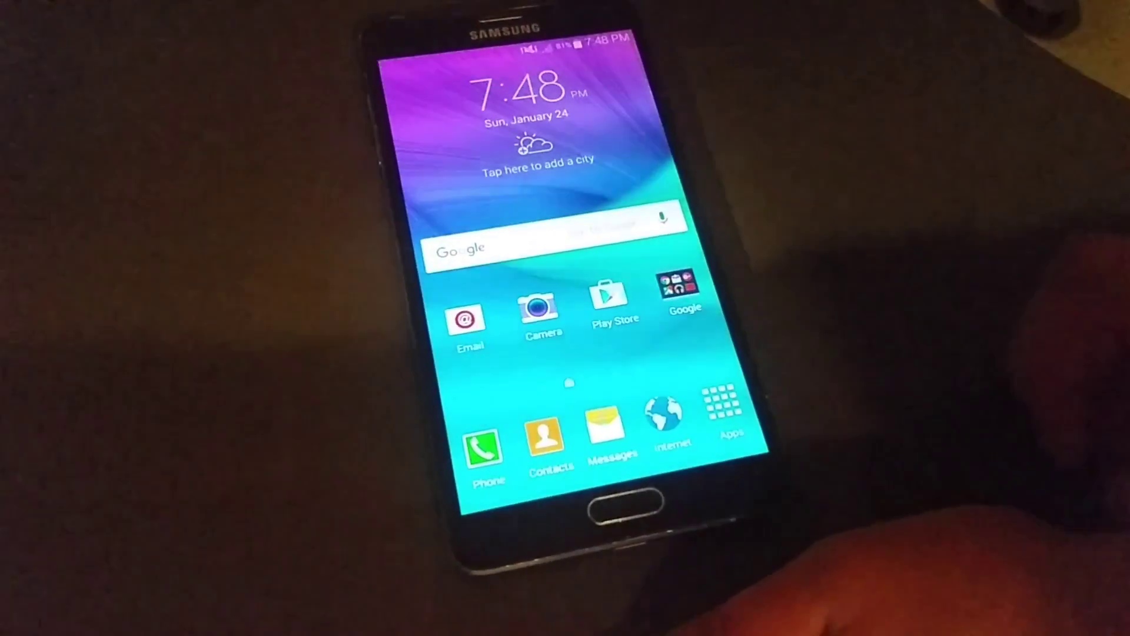
left_click_drag(578, 256, 750, 265)
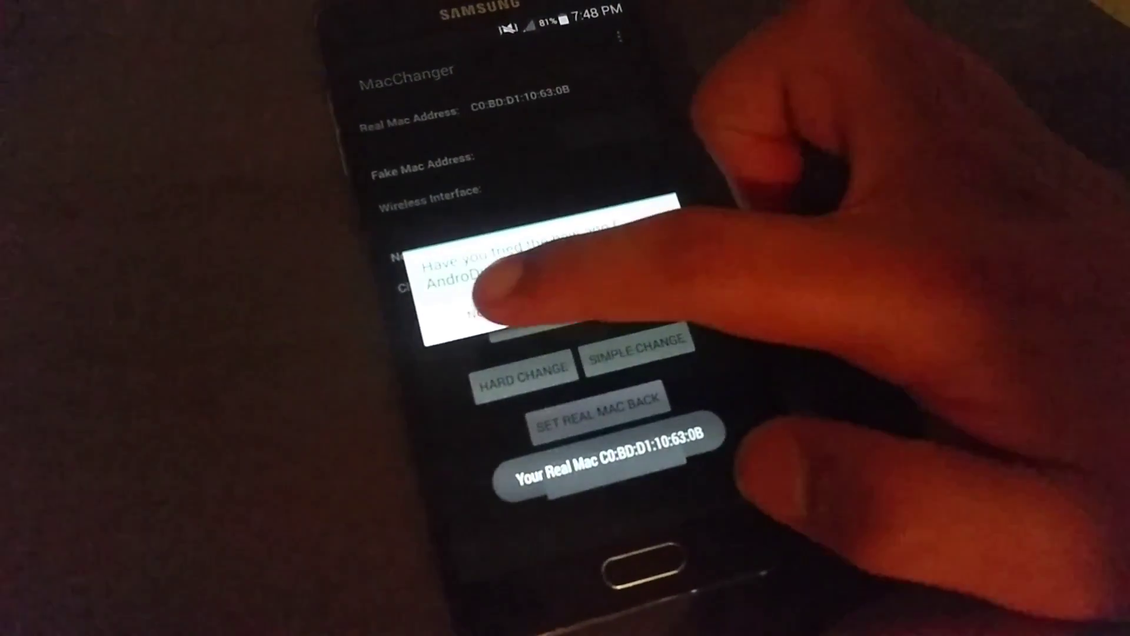
Dismiss the prompt and generate random MACs until it shows B0:FC:62:BD:43:31.
left_click(533, 321)
left_click(529, 252)
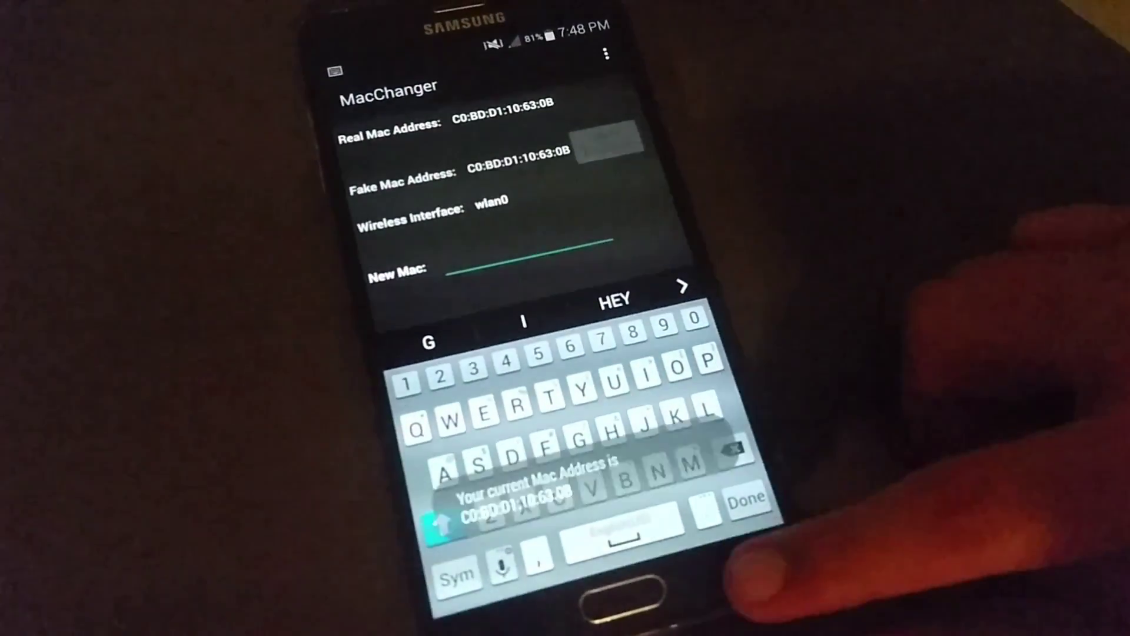
left_click(741, 555)
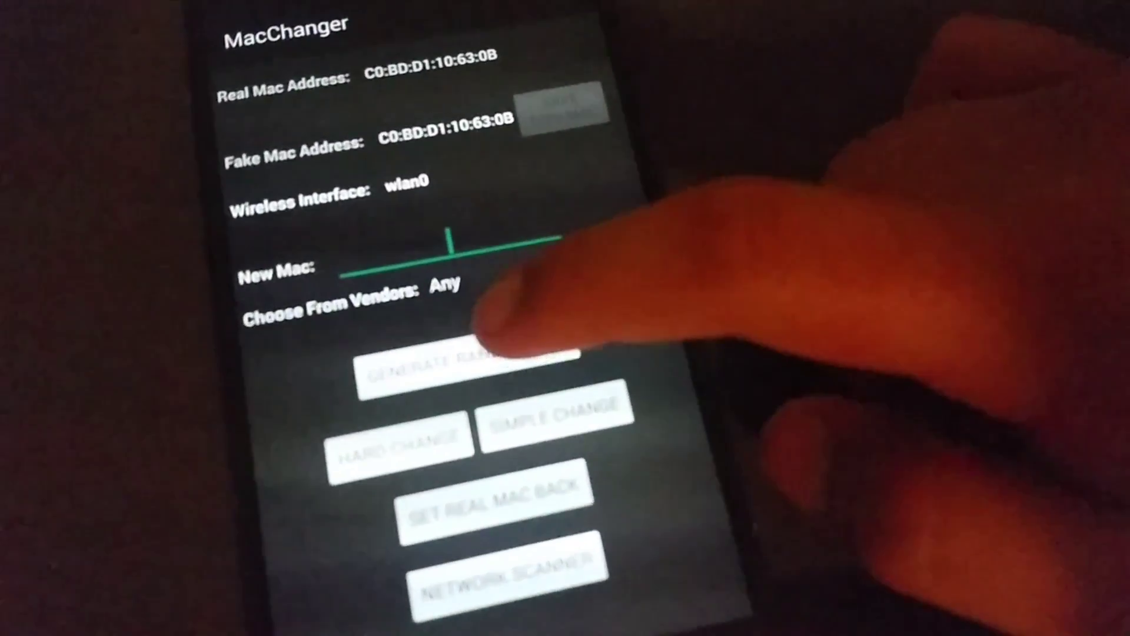
left_click(468, 362)
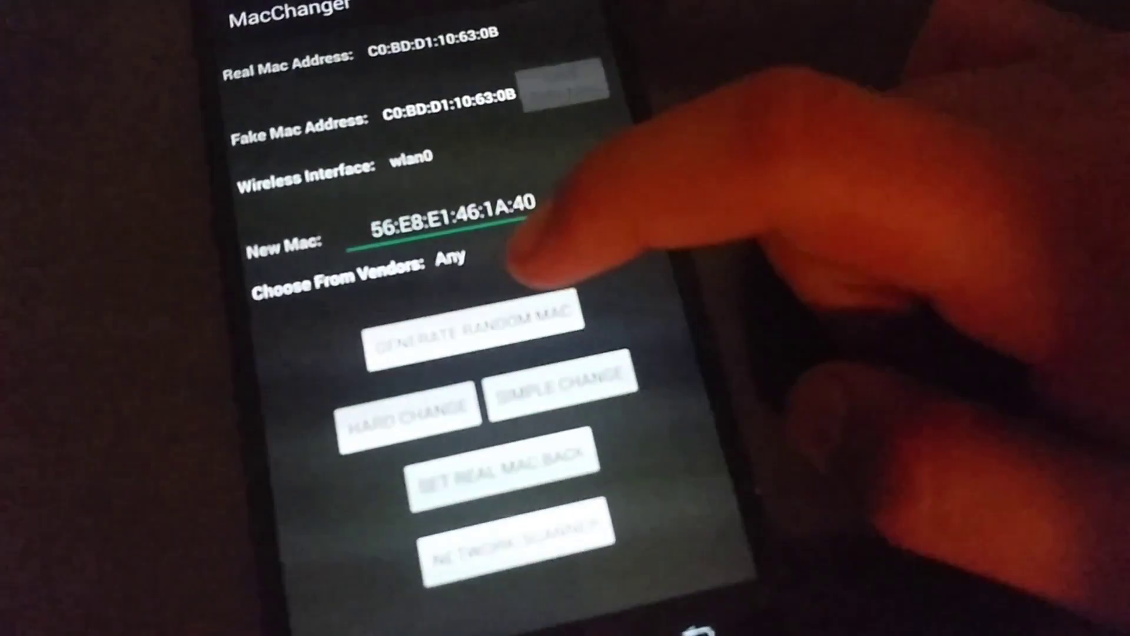
left_click(468, 362)
left_click(521, 318)
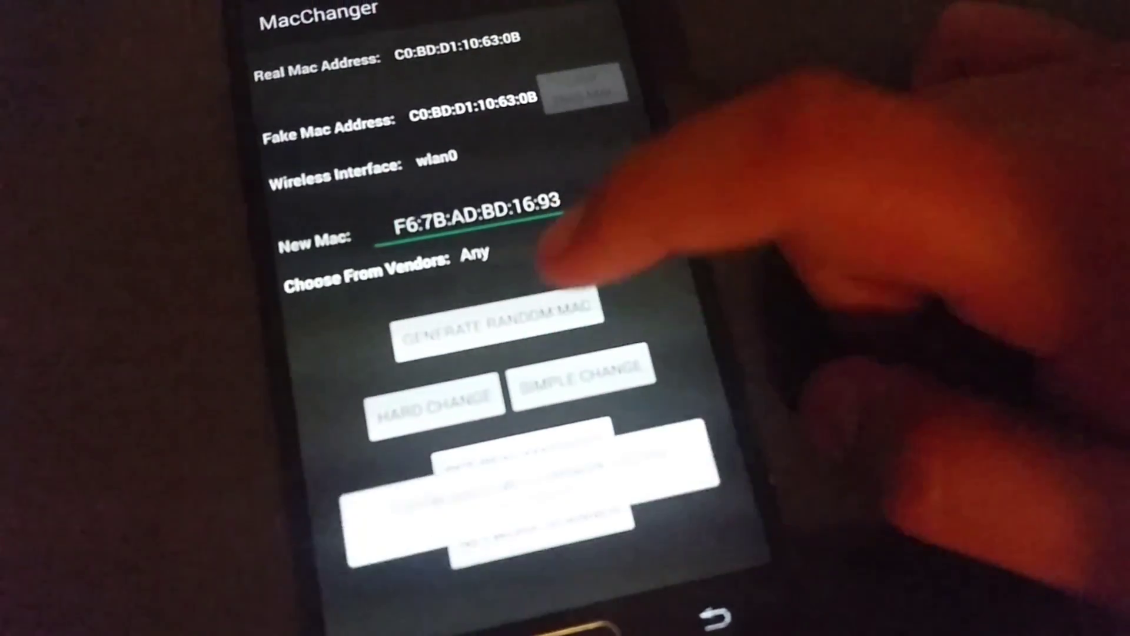
left_click(521, 318)
left_click(494, 322)
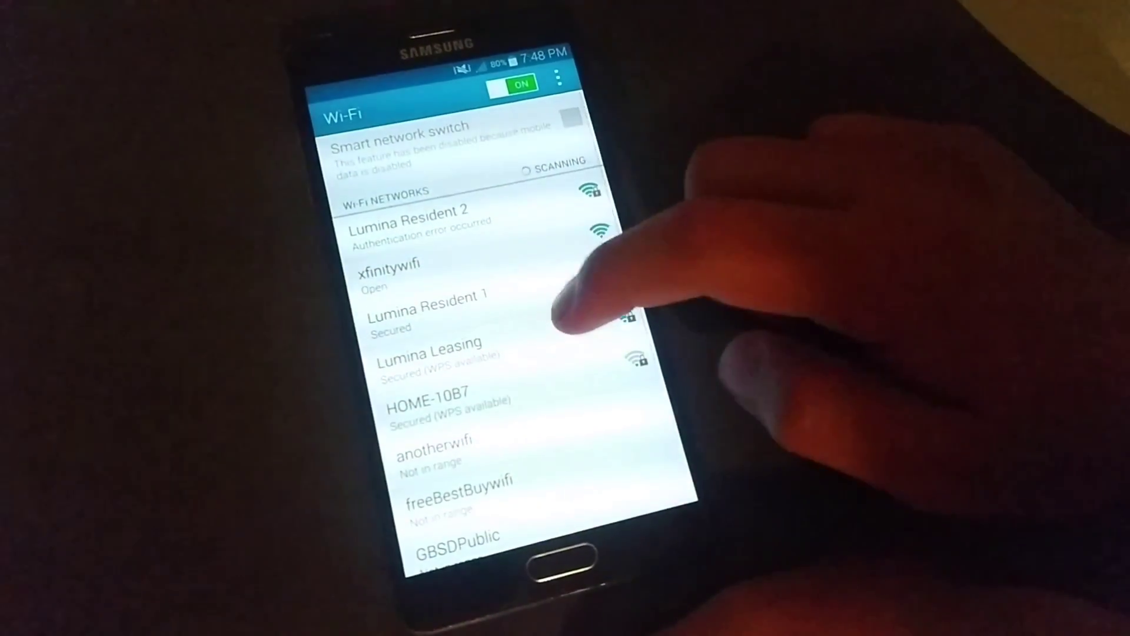
Select the open xfinitywifi network and connect to it.
left_click(531, 273)
left_click(574, 344)
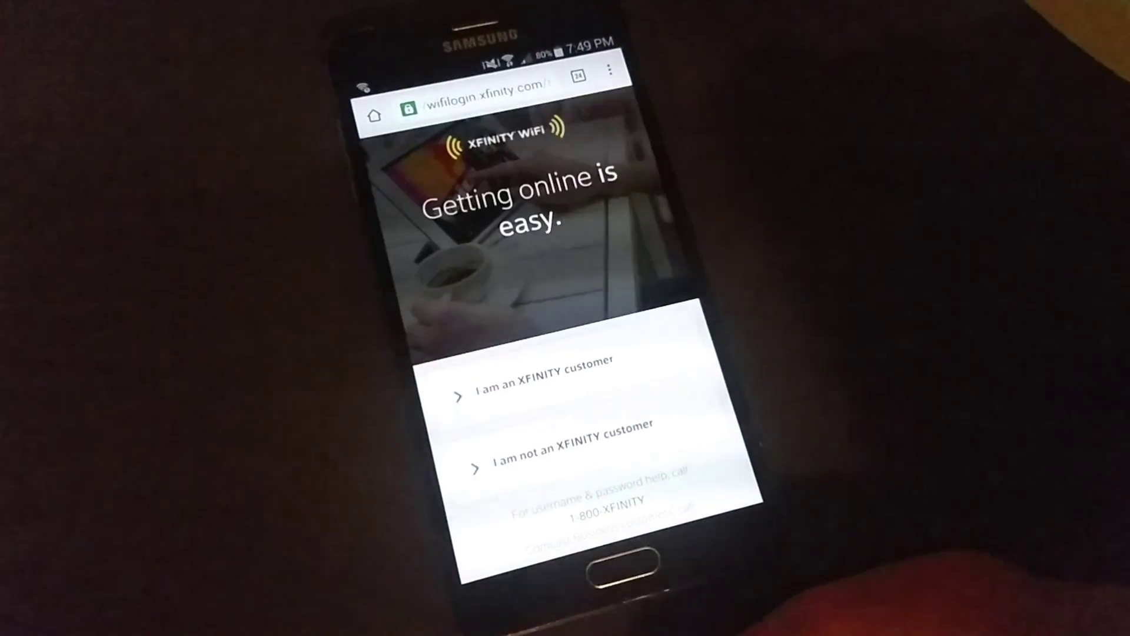
scroll(548, 266, "down", 2)
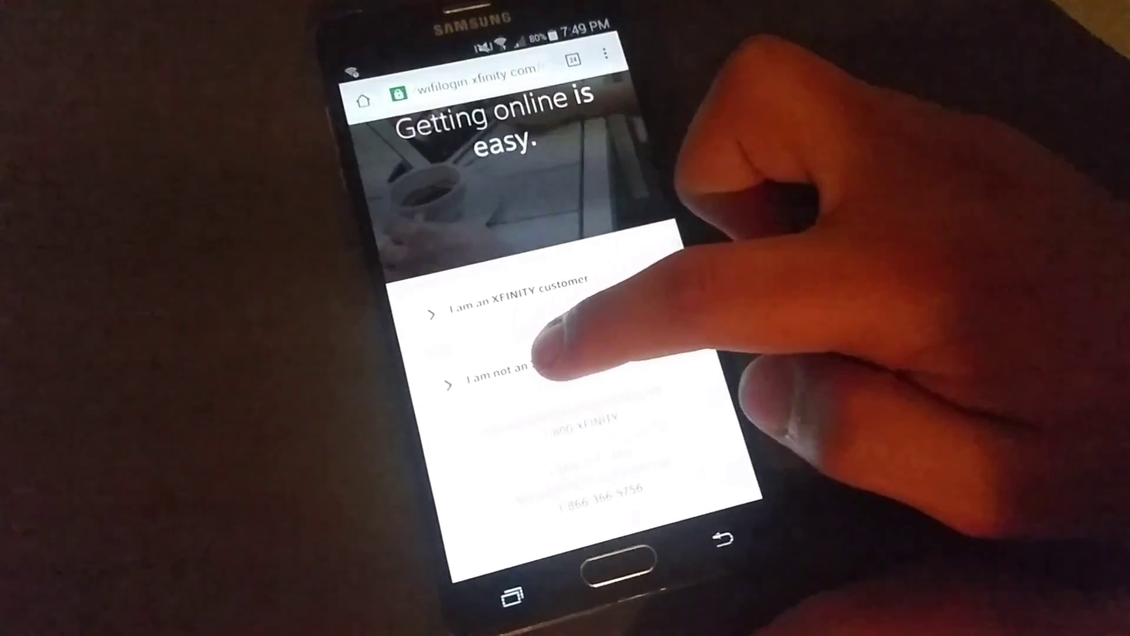
Sign up as a non-Xfinity customer and pick '$0.00 for a Complimentary Hour Pass'.
left_click(538, 358)
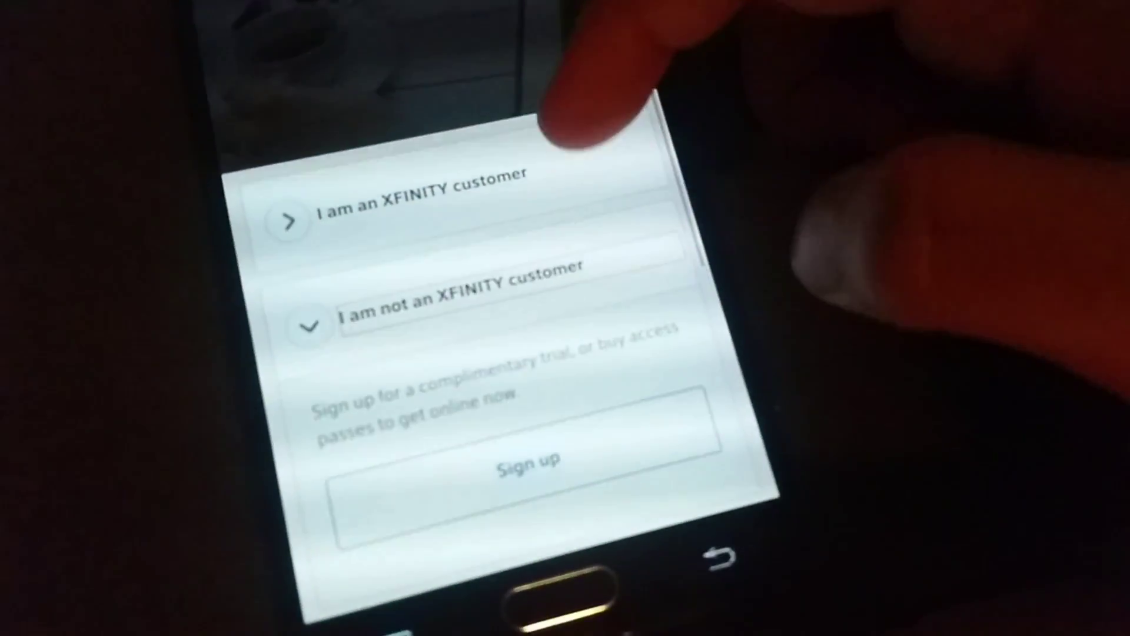
left_click(528, 464)
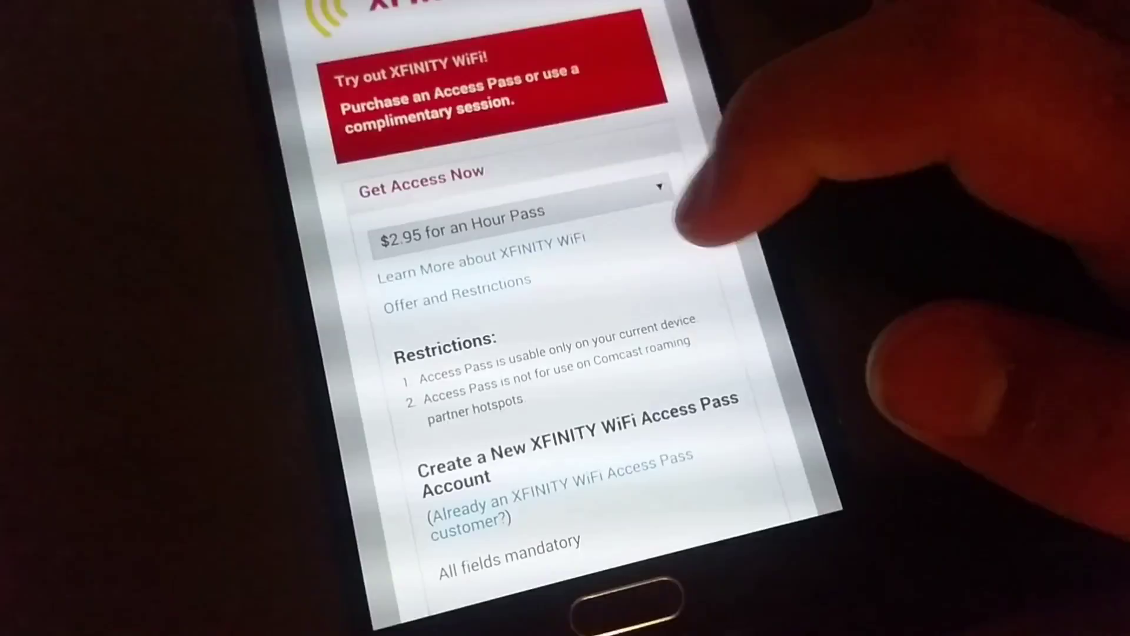
left_click(530, 225)
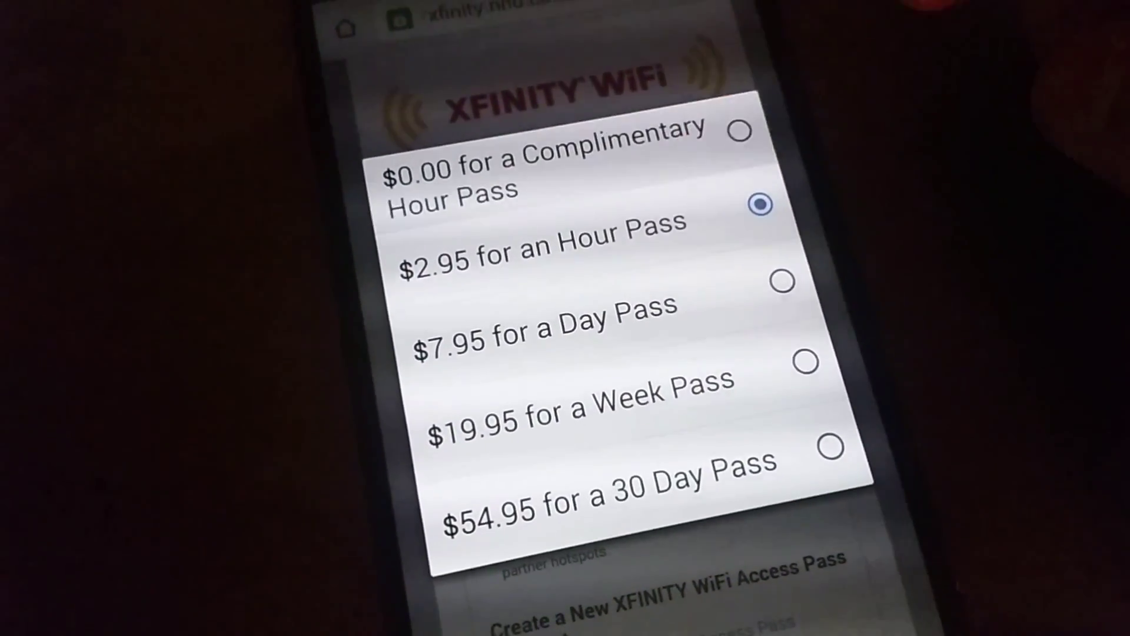
left_click(530, 110)
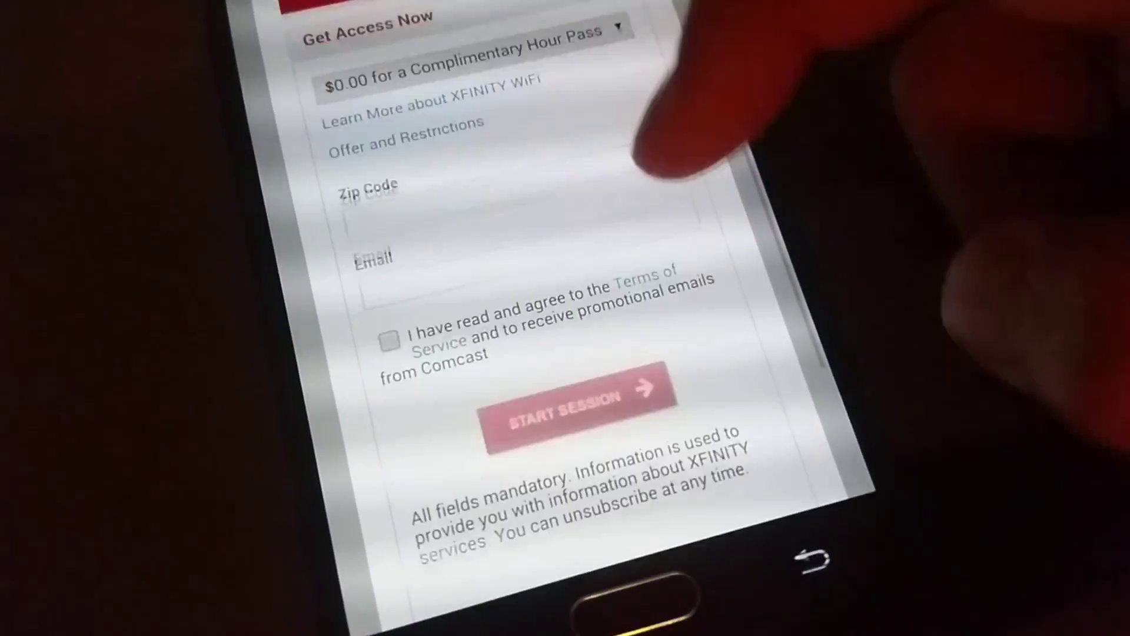
Enter zip code 97030 in the sign-up form.
left_click(521, 216)
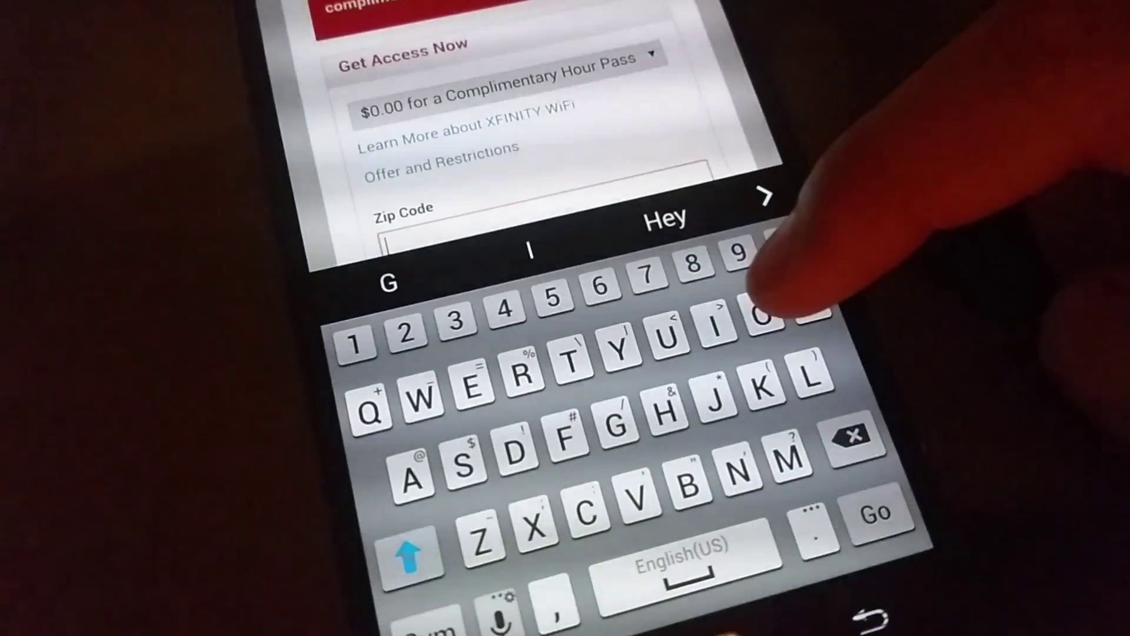
type("970")
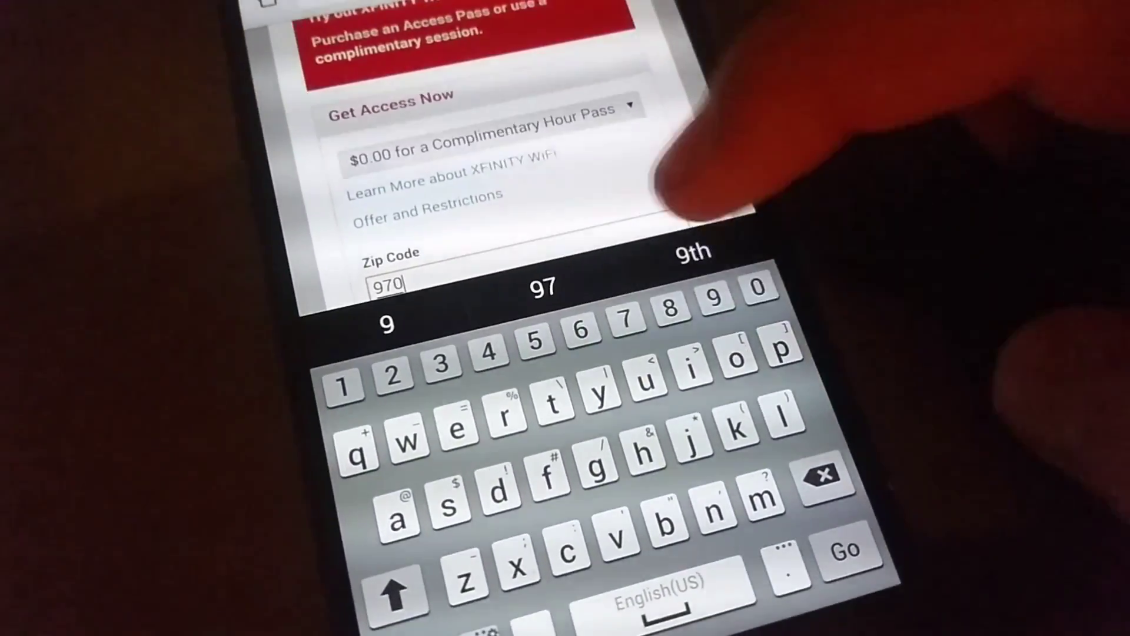
type("30")
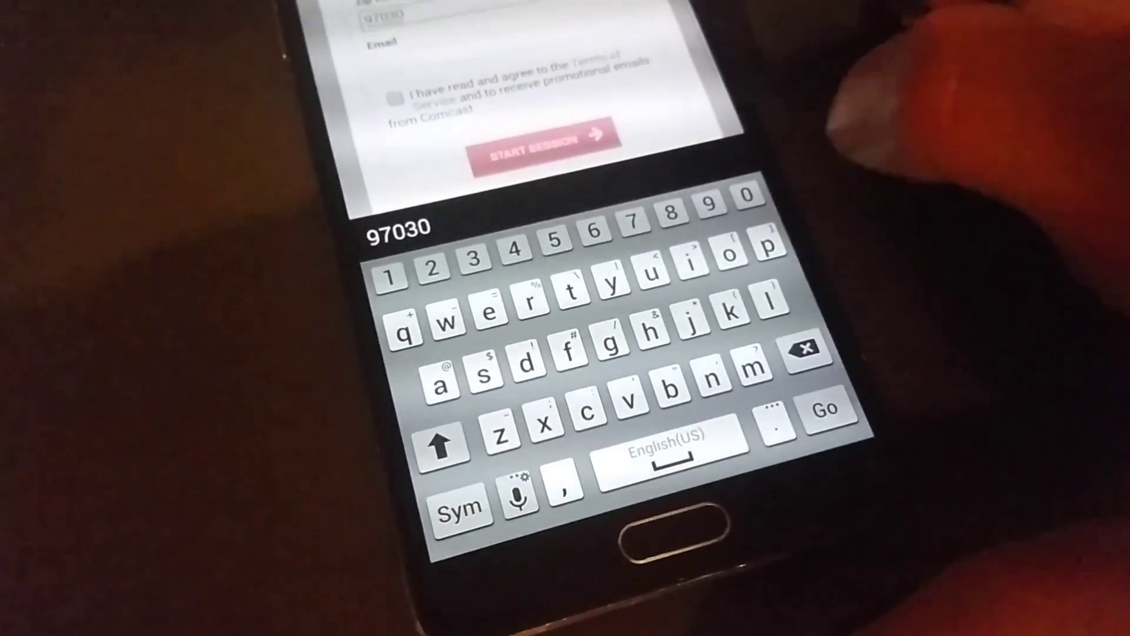
left_click(486, 62)
key("shift")
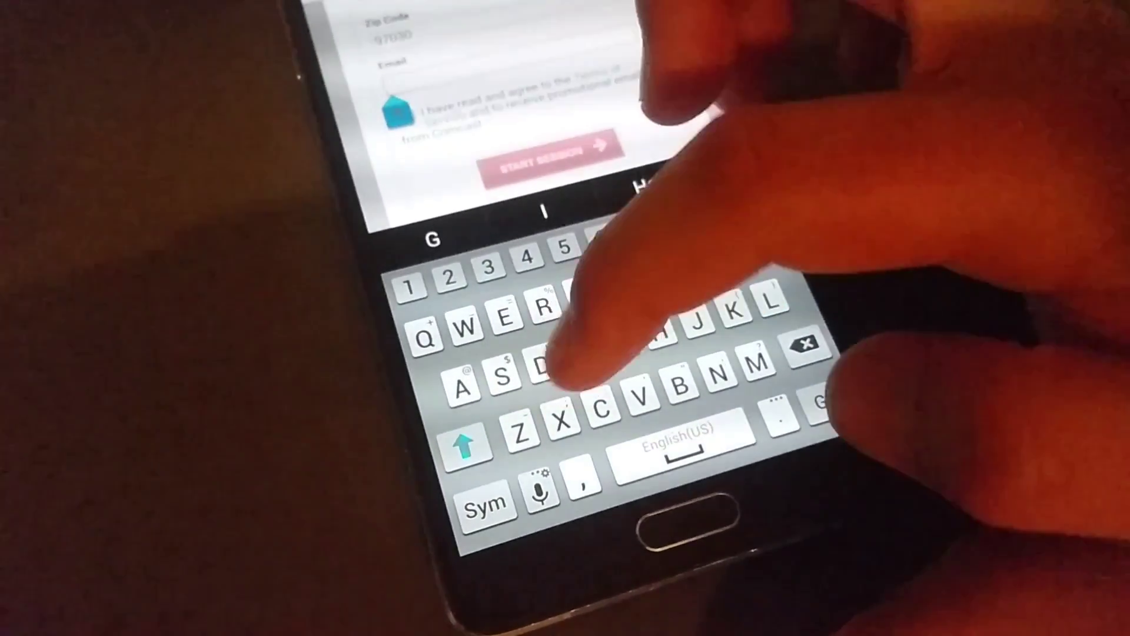
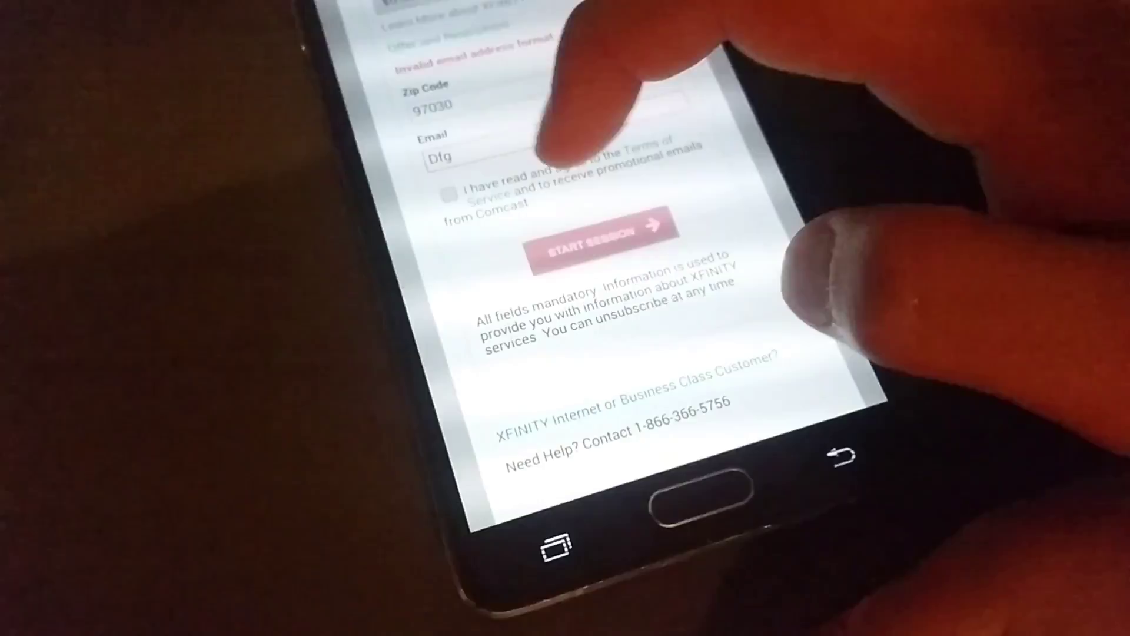
left_click(529, 256)
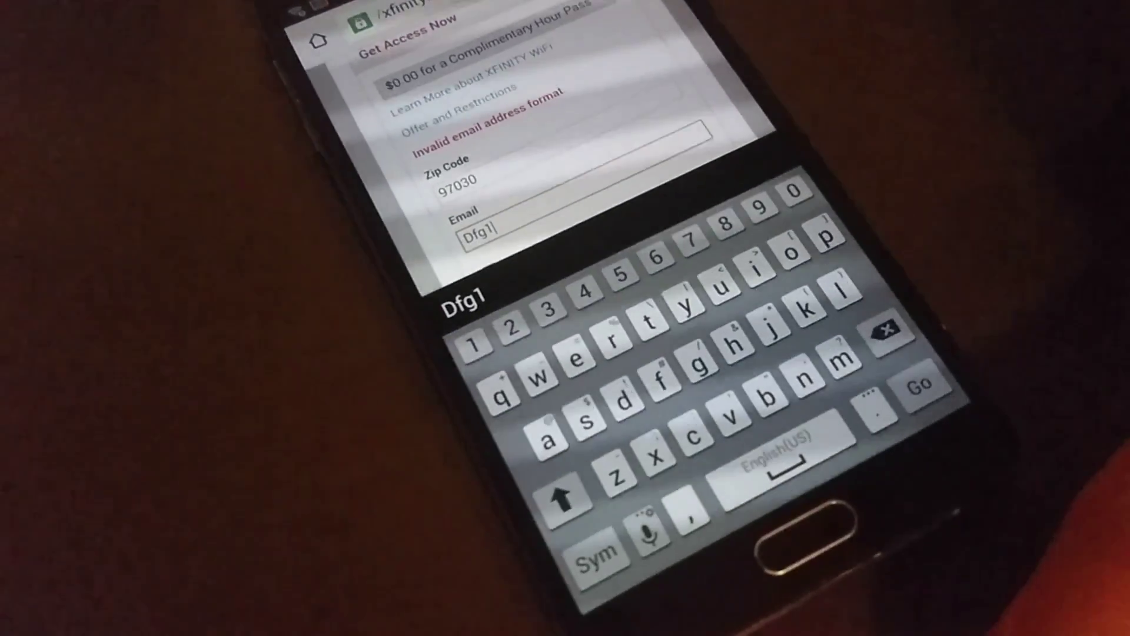
left_click(594, 556)
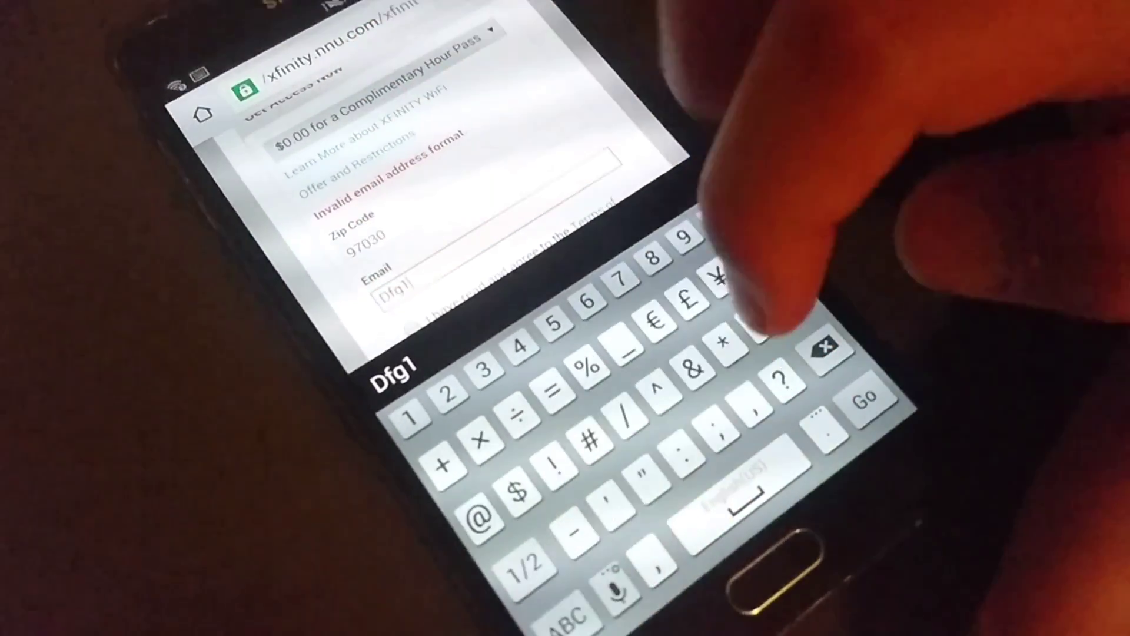
type("₩")
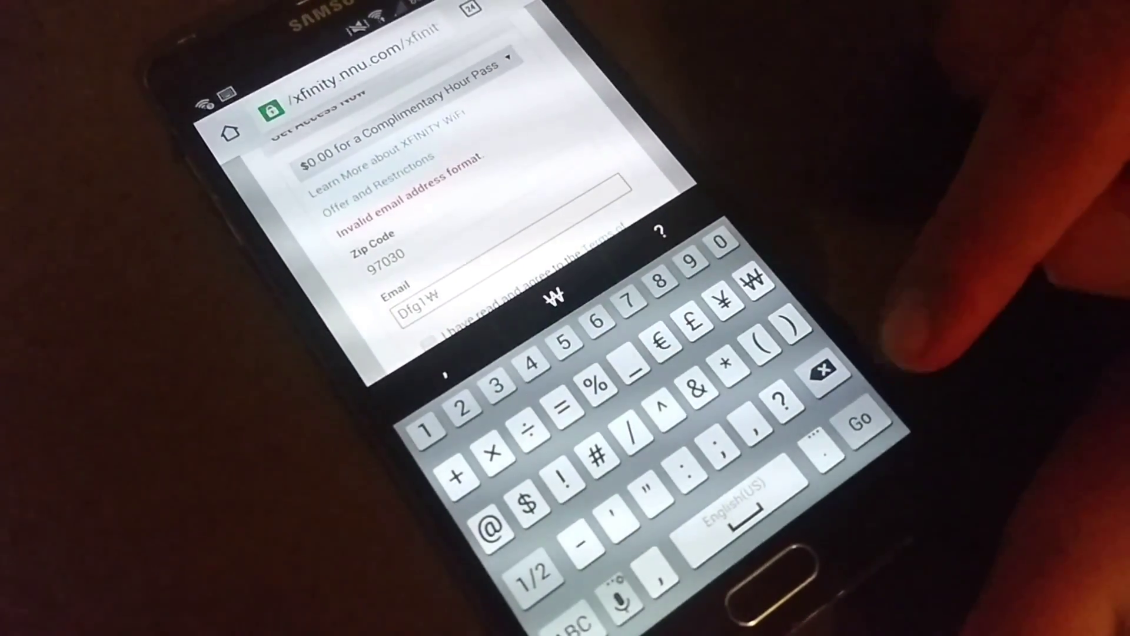
type("@")
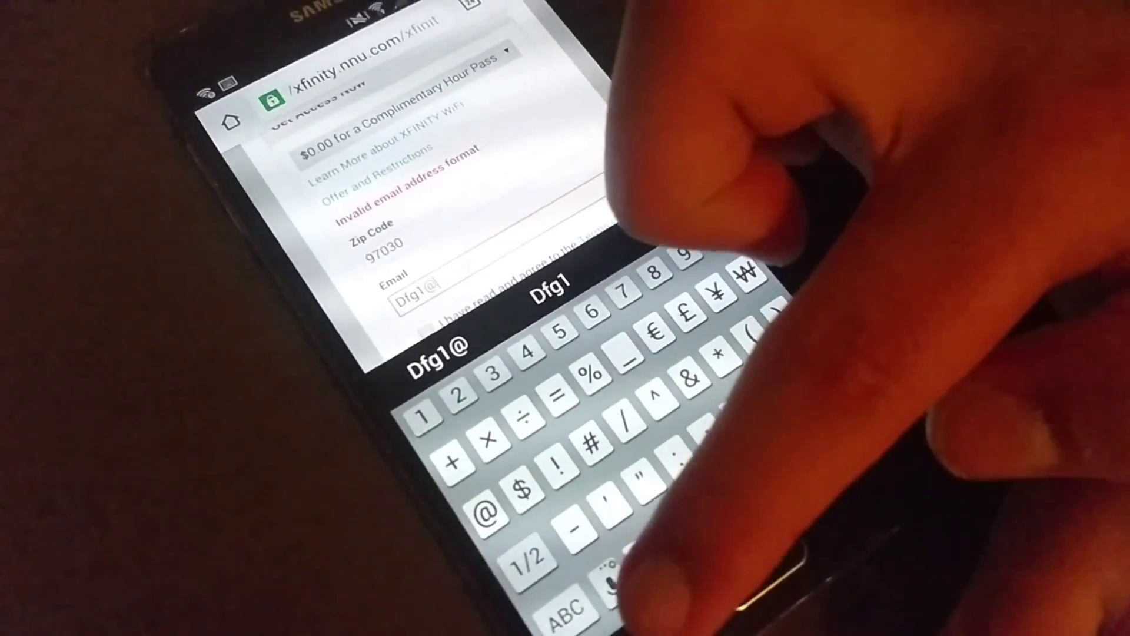
left_click(551, 603)
type("h")
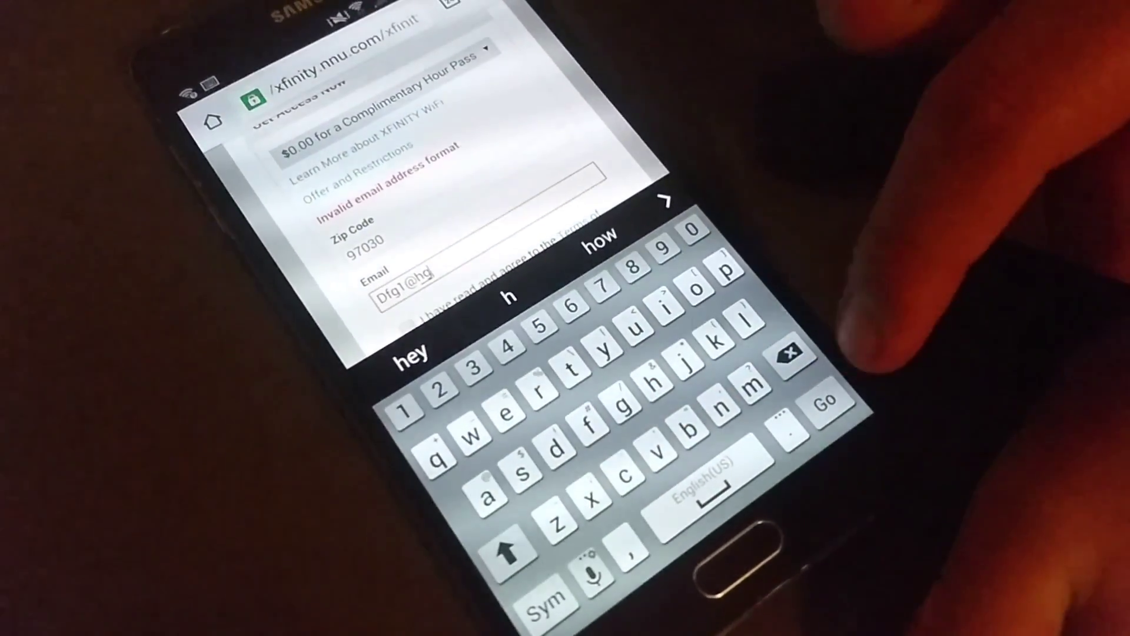
key("BackSpace")
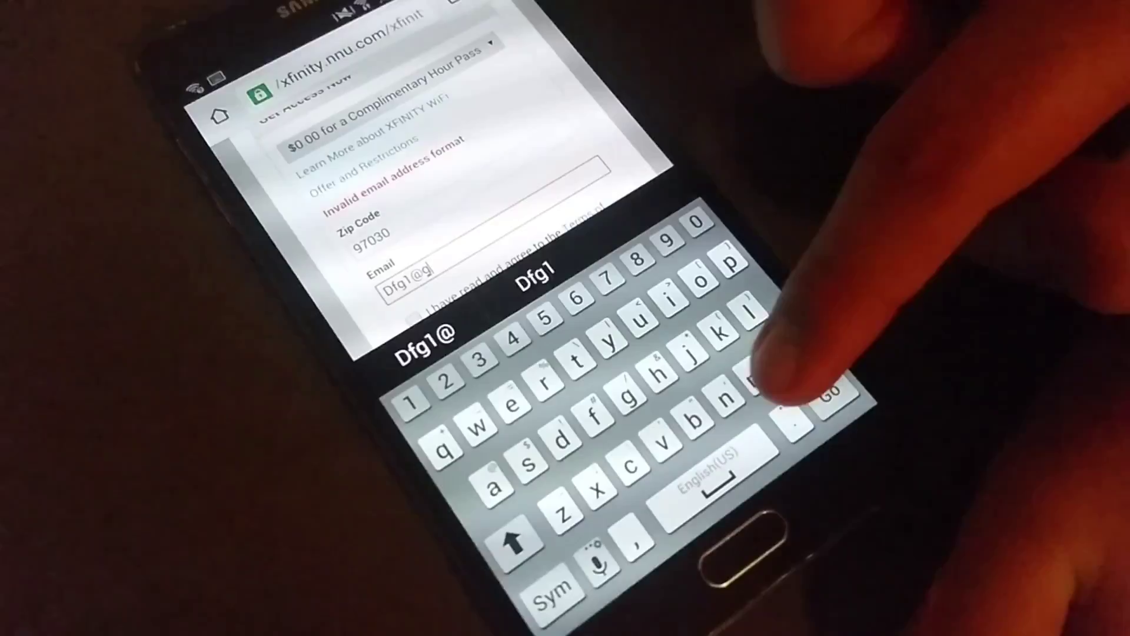
type("gmail.com")
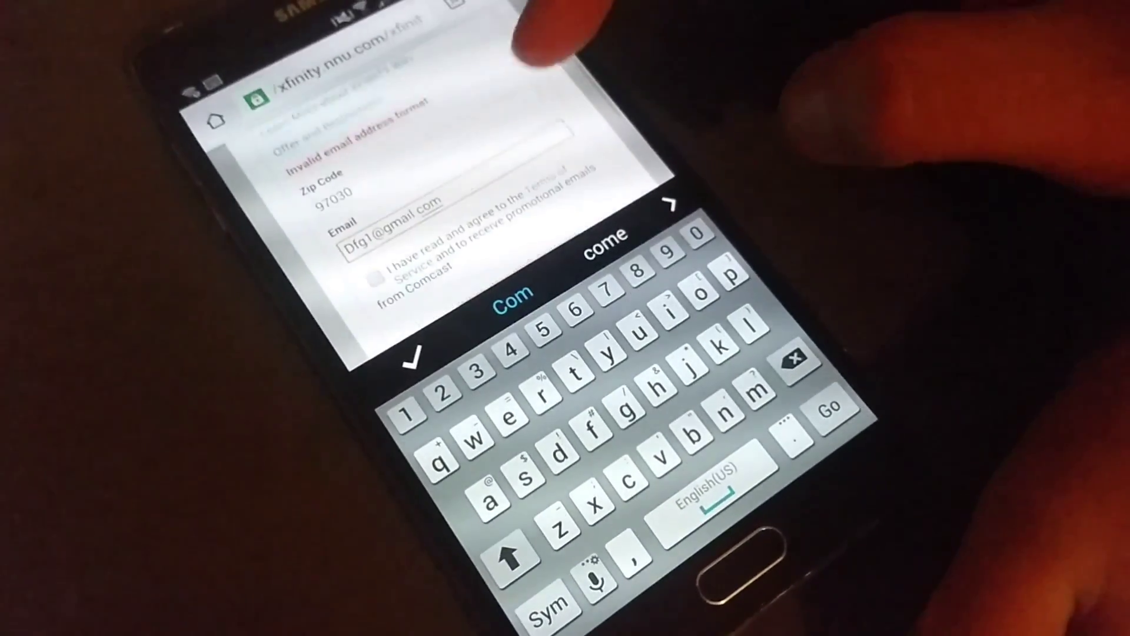
left_click(375, 278)
key("Escape")
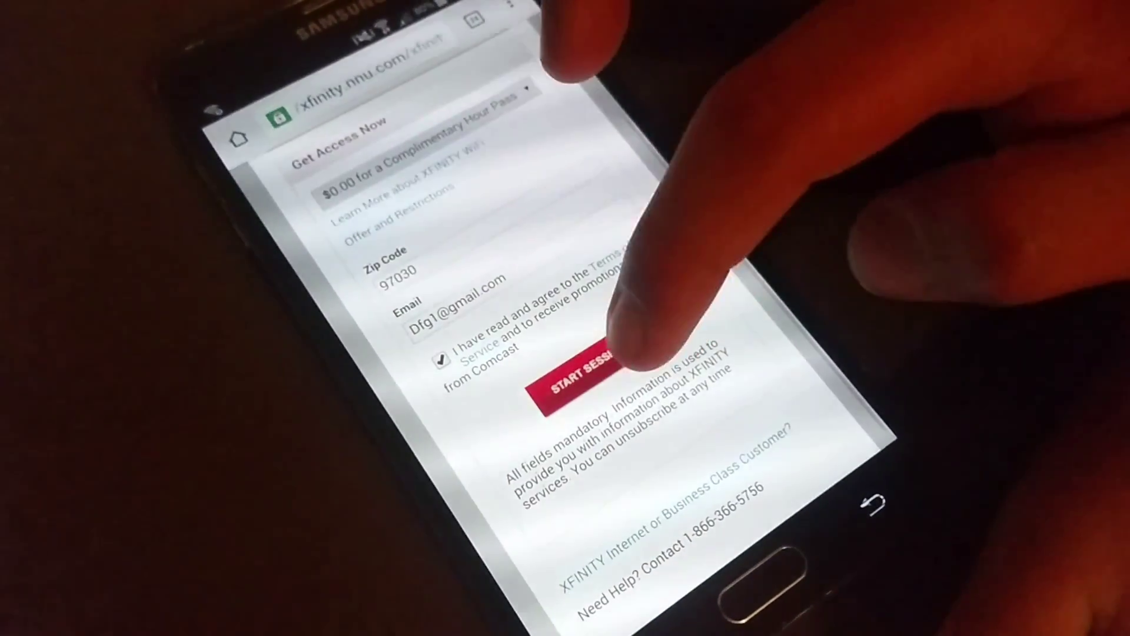
Start the complimentary session, then relaunch Chrome from the app drawer.
left_click(610, 363)
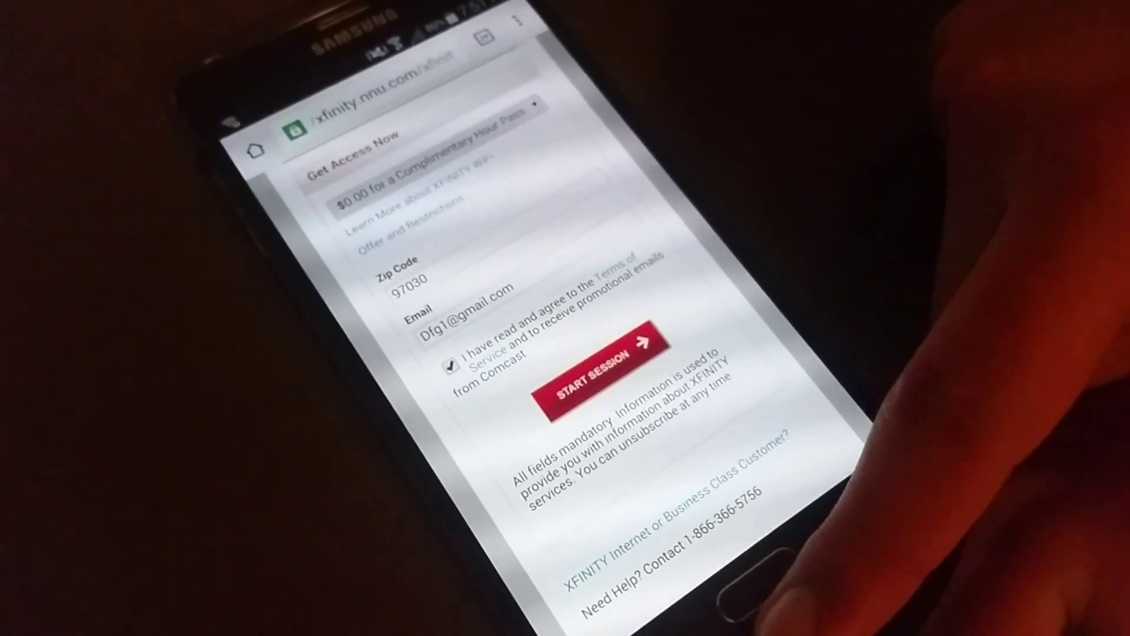
left_click(734, 587)
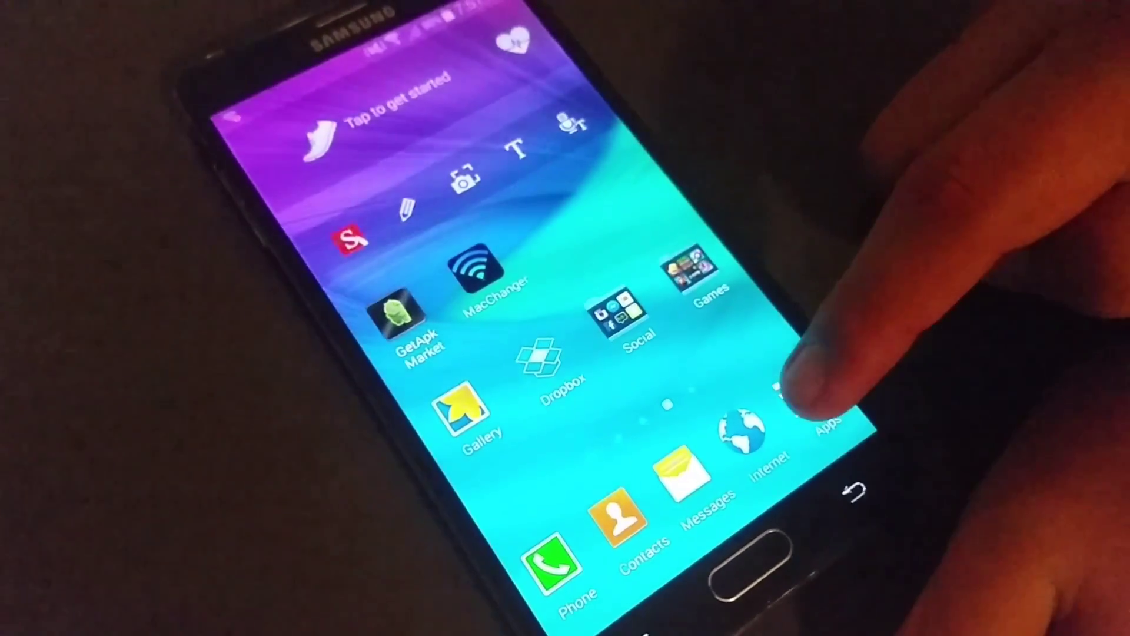
left_click(799, 393)
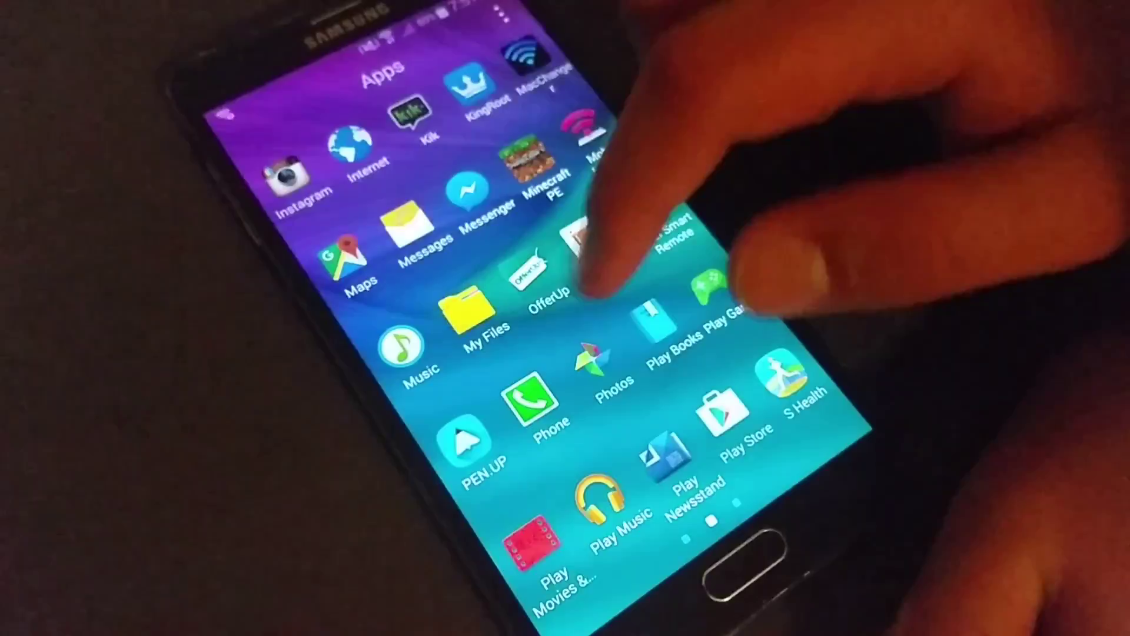
left_click_drag(668, 253, 565, 292)
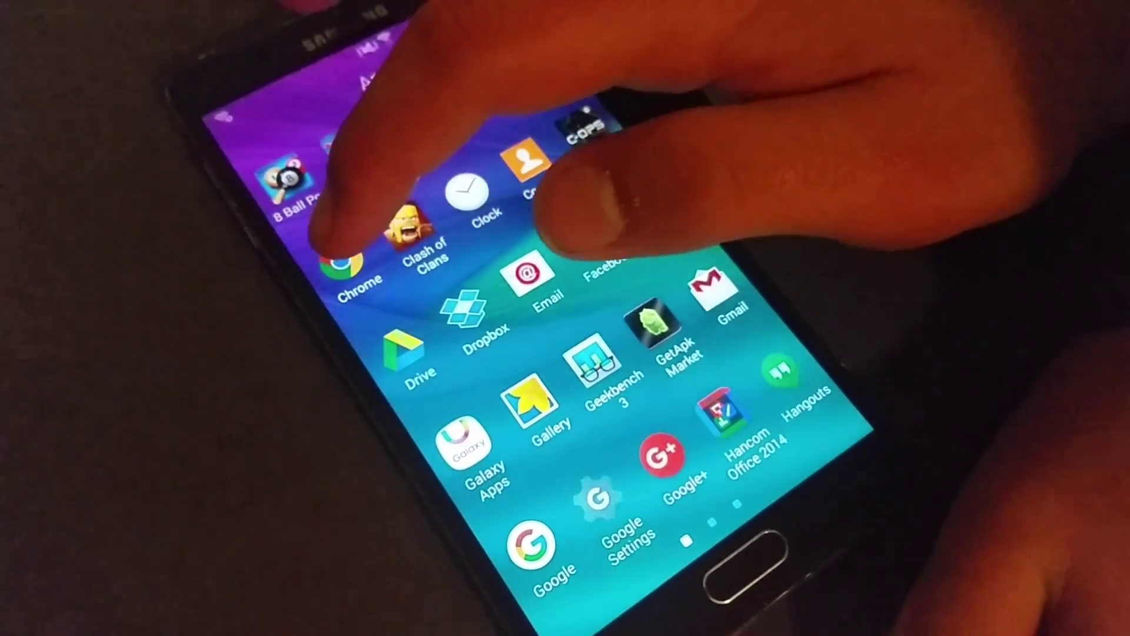
left_click(343, 263)
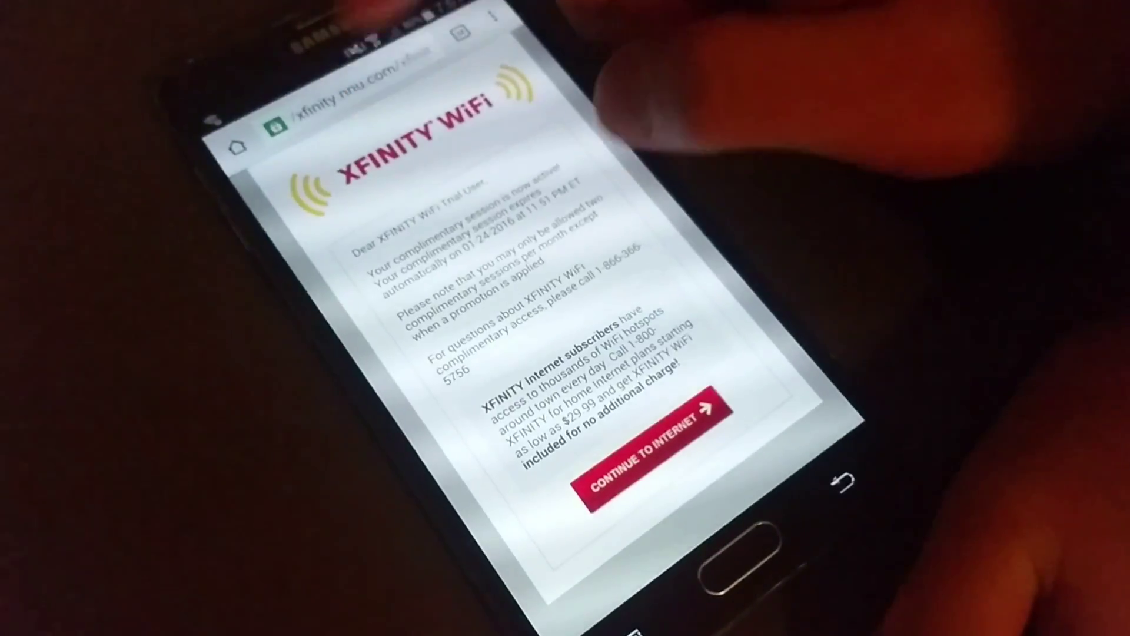
Go to google.com using Chrome's address bar suggestion.
left_click(379, 84)
left_click(489, 8)
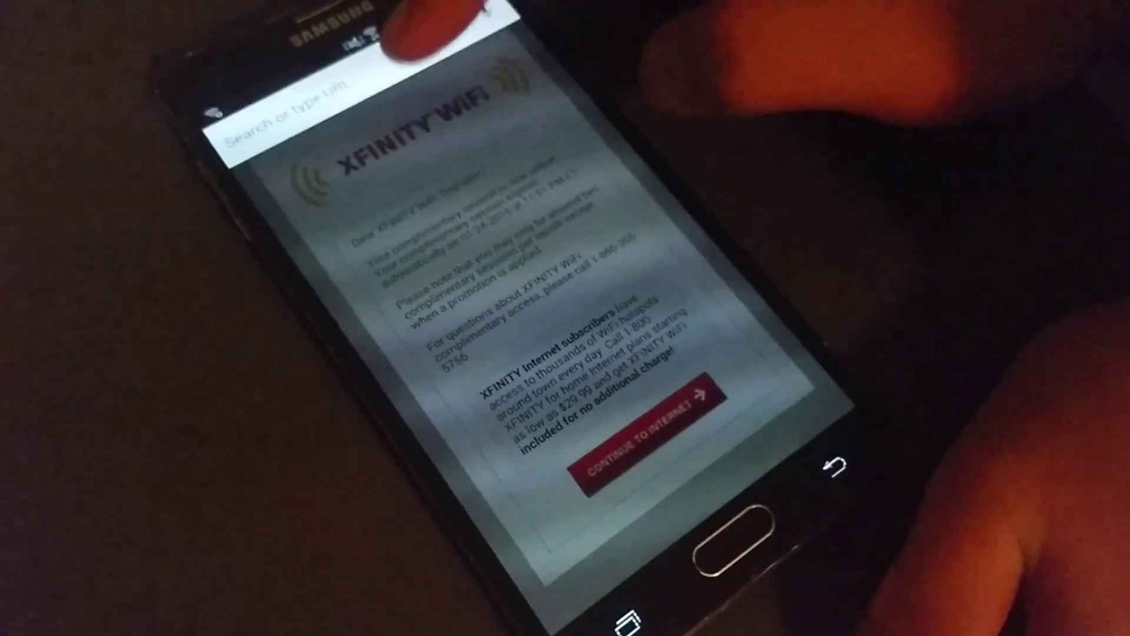
type("g")
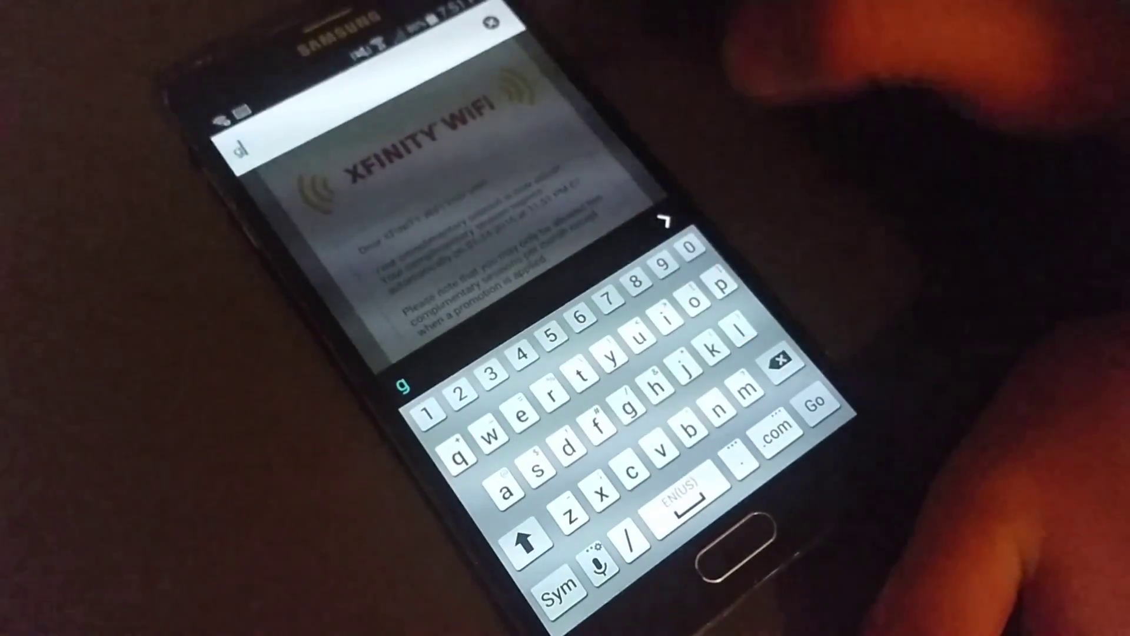
left_click(353, 203)
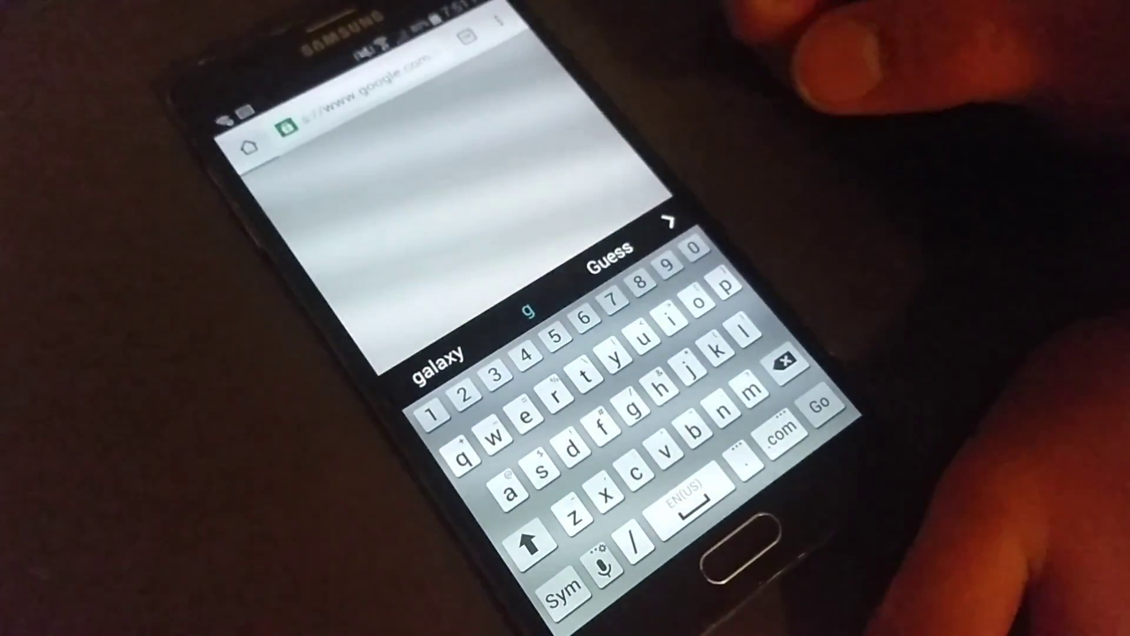